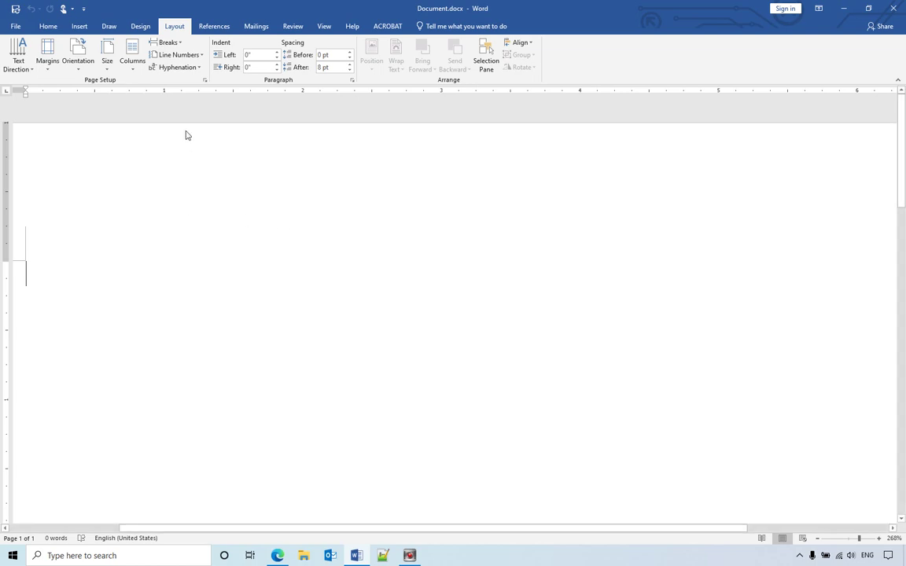
Step: Open the Layout tab's Margins list, showing the presets in inches, e.g. Normal 1"
click(43, 27)
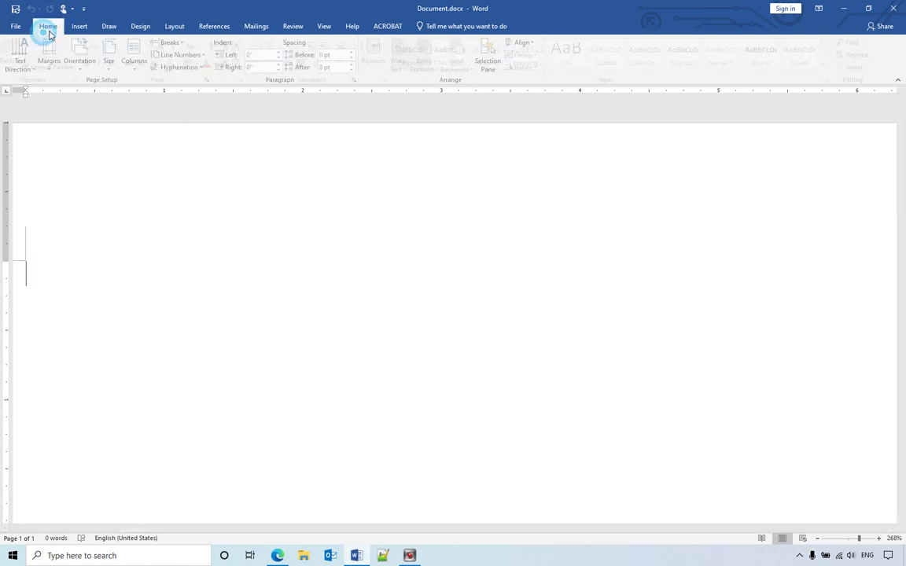
click(174, 26)
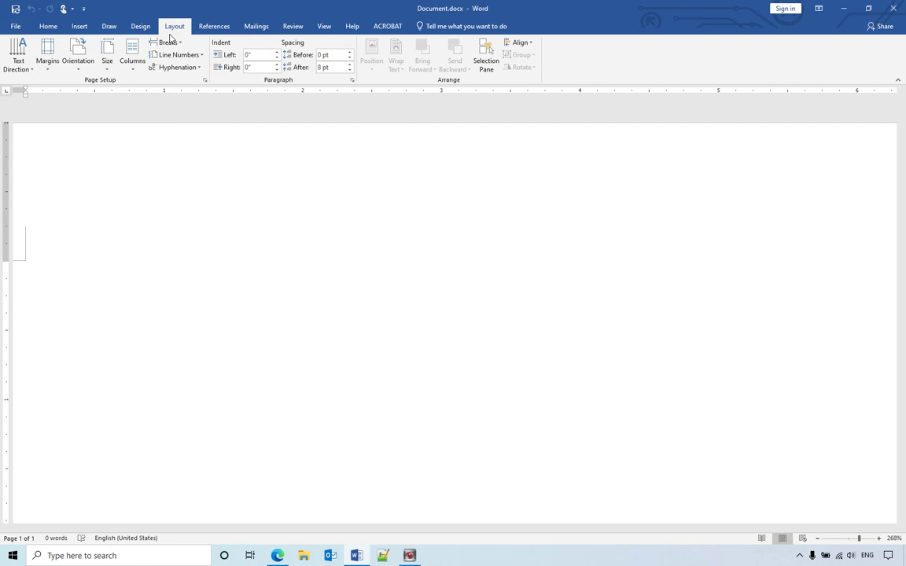
click(48, 71)
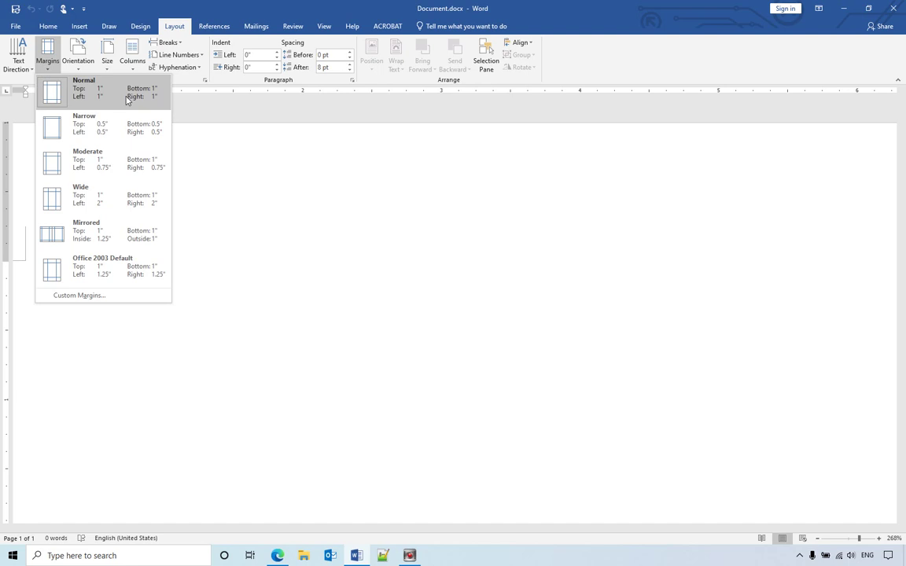
Step: In Advanced options under Display, set 'Show measurements in units of' to Centimeters and apply
click(11, 29)
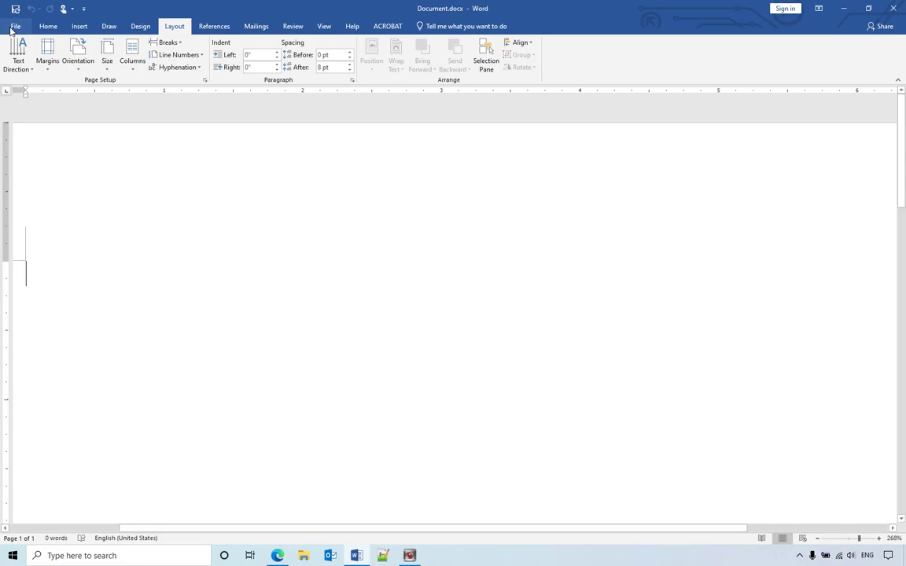
click(10, 29)
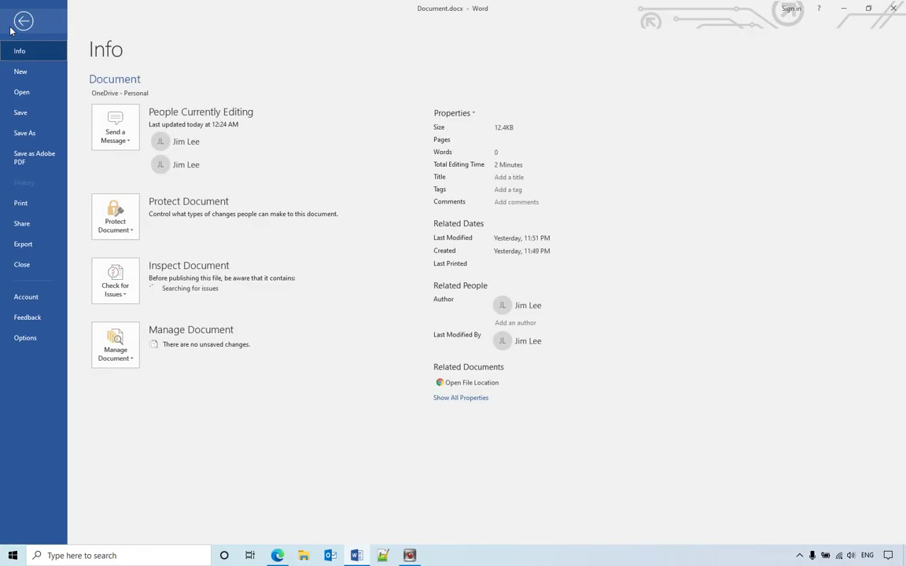
click(25, 338)
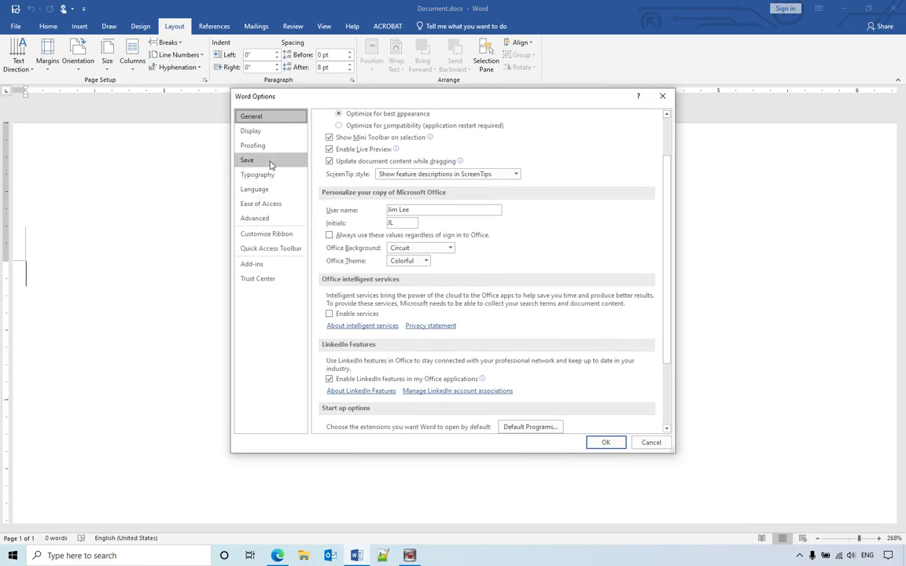
click(262, 223)
scroll(429, 244, down, 3)
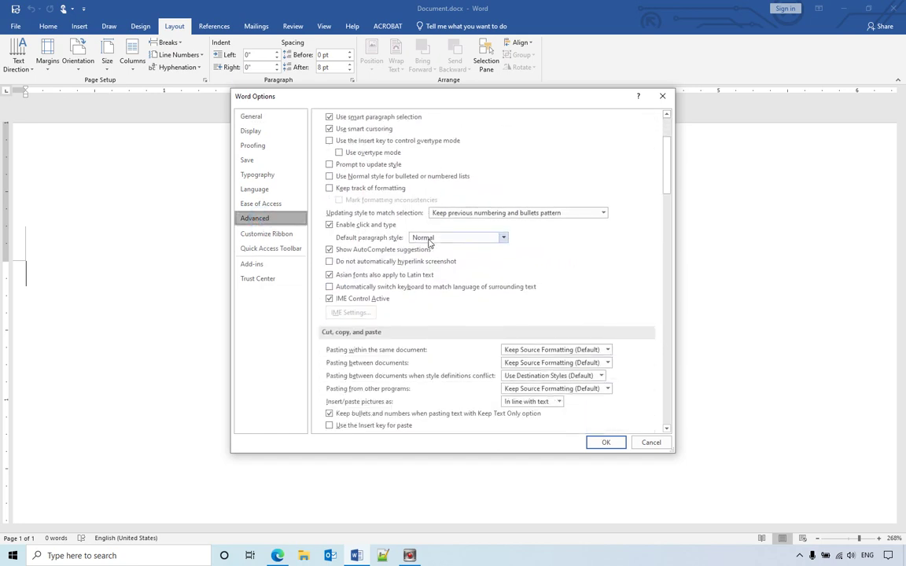
scroll(430, 244, down, 7)
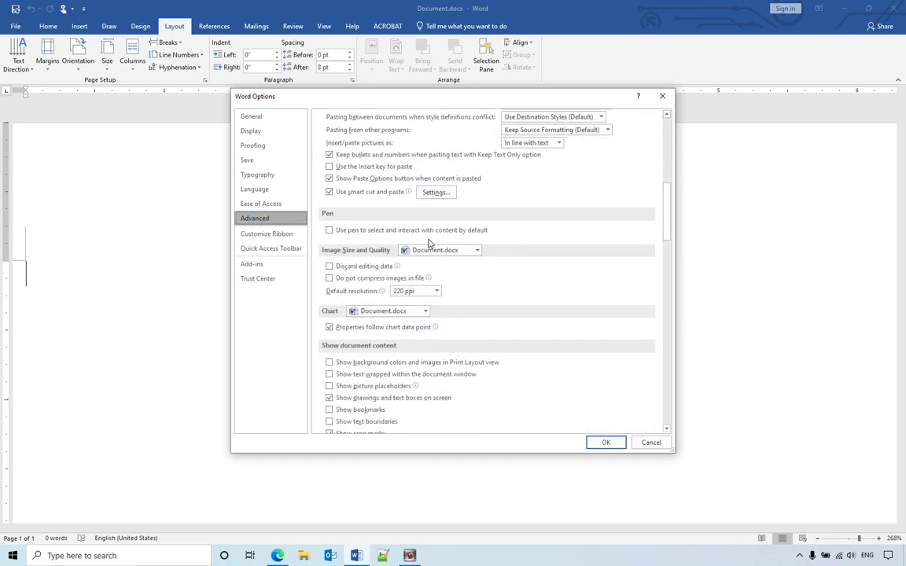
scroll(430, 244, down, 8)
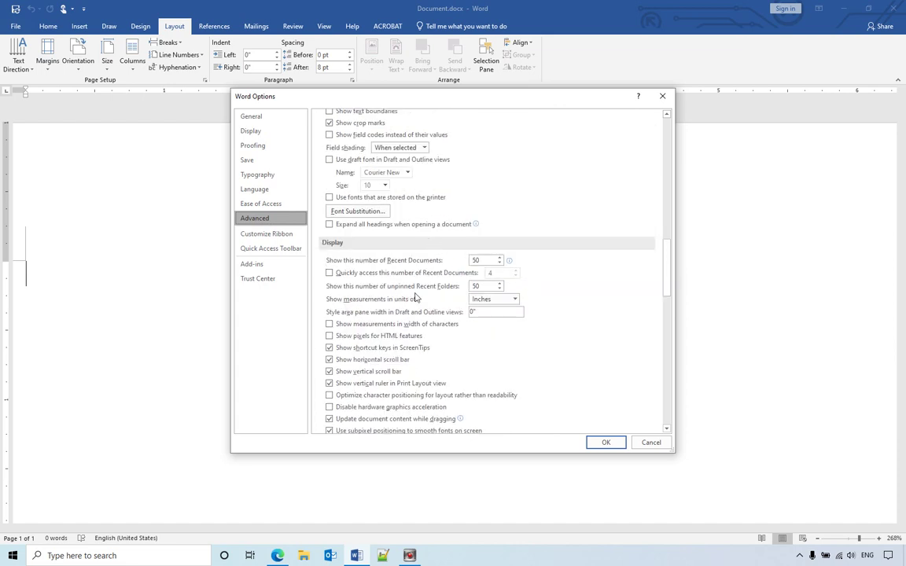
click(512, 299)
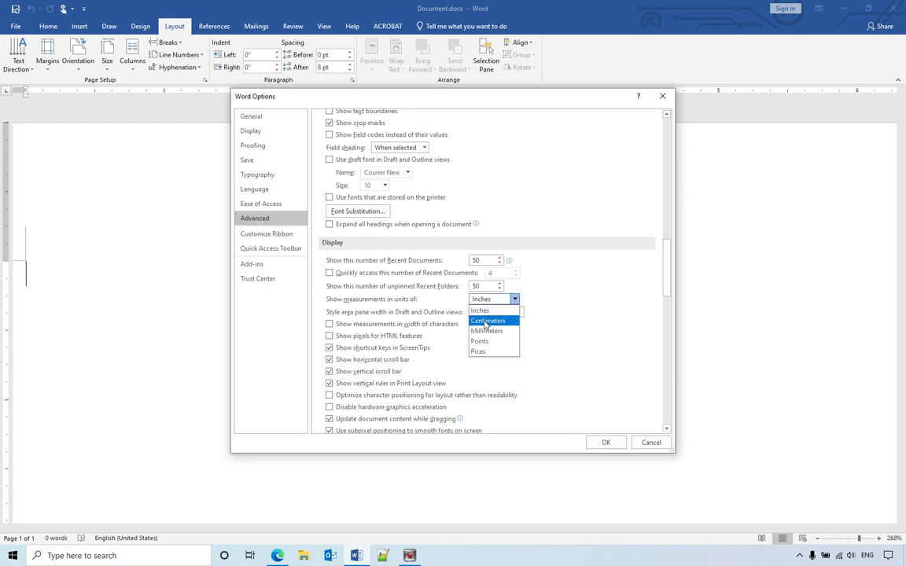
click(488, 320)
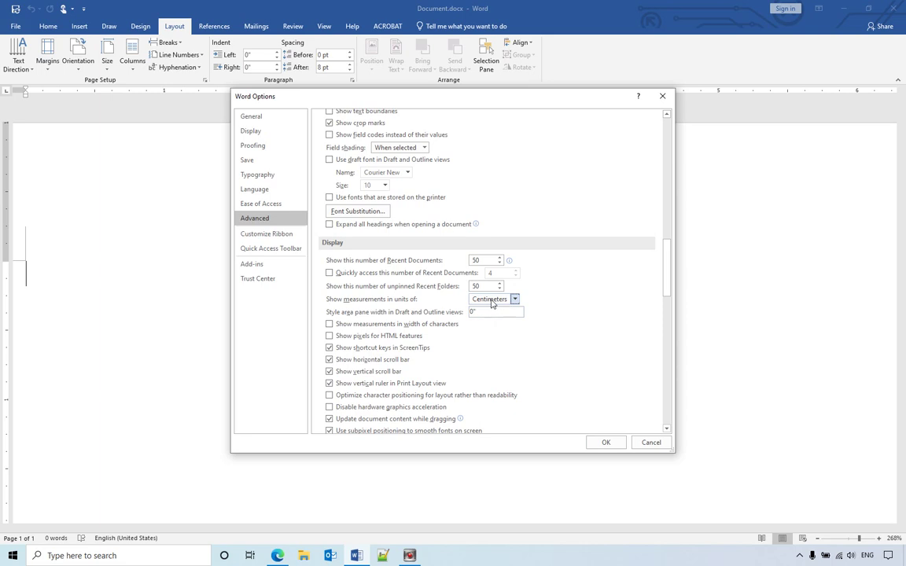
click(605, 443)
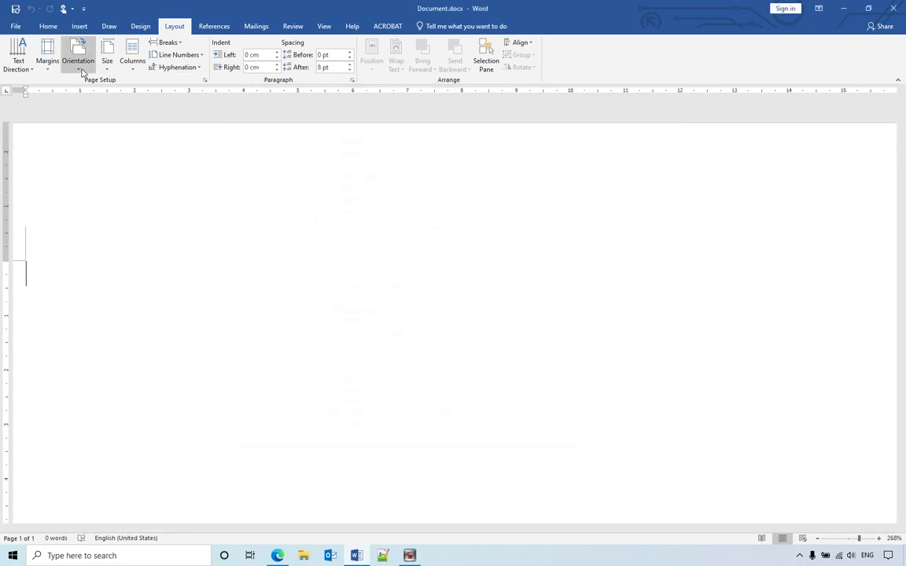
Step: Check the Margins presets now show centimeters, then switch to Document.docx in Word for the web
click(47, 57)
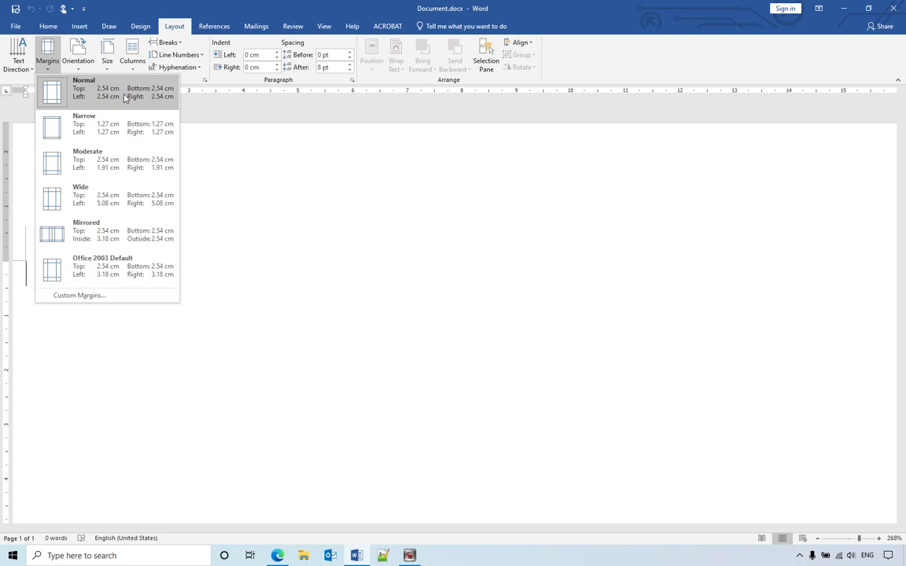
click(277, 555)
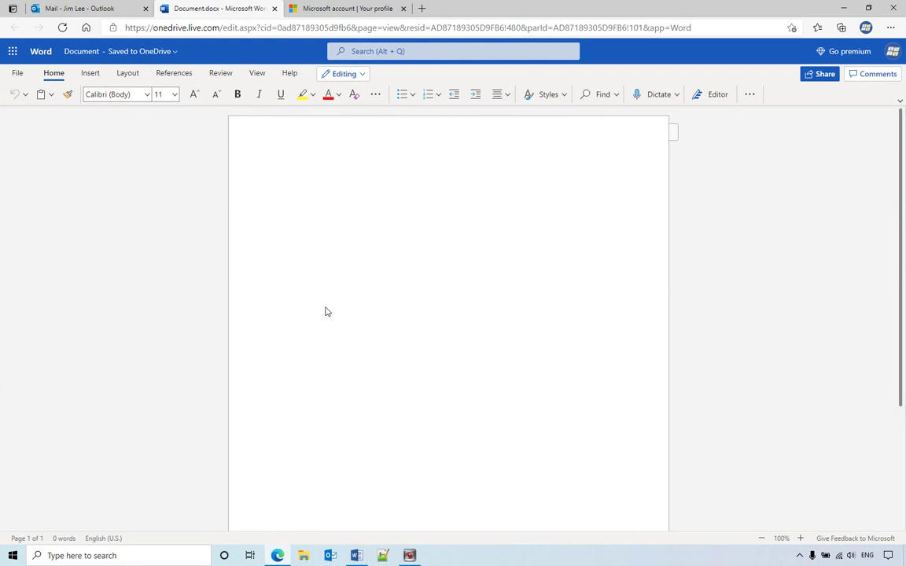
Step: In Word for the web, open Layout > Margins, which still lists Normal 1" through 1.25"
click(18, 75)
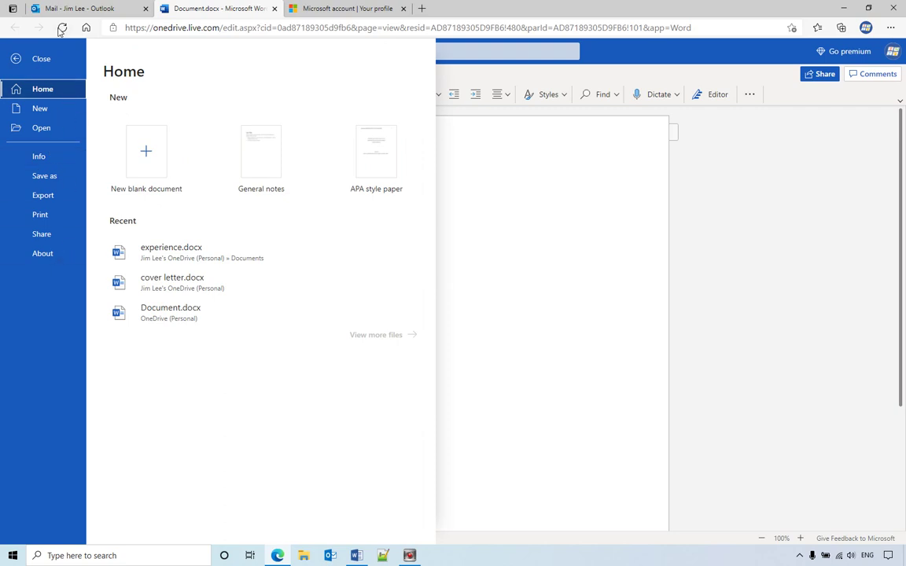
click(481, 206)
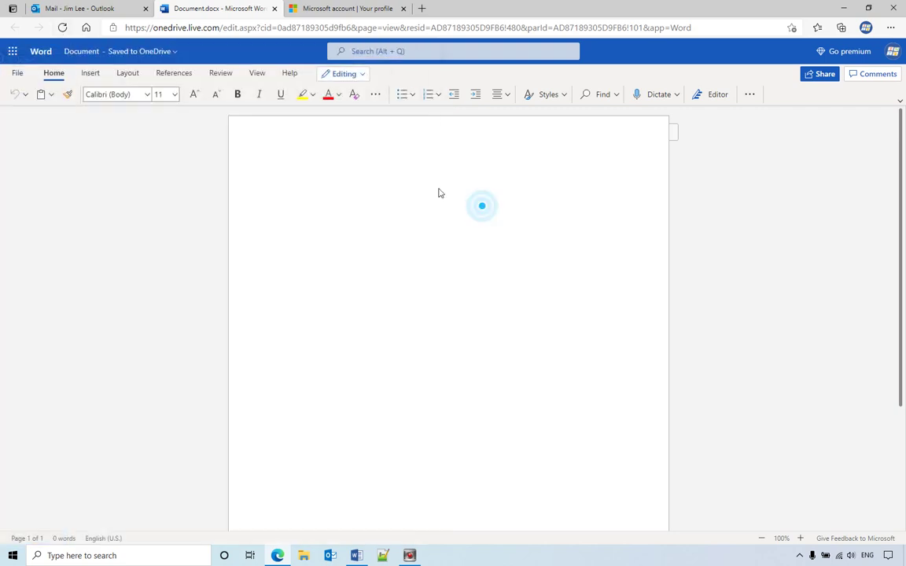
click(125, 74)
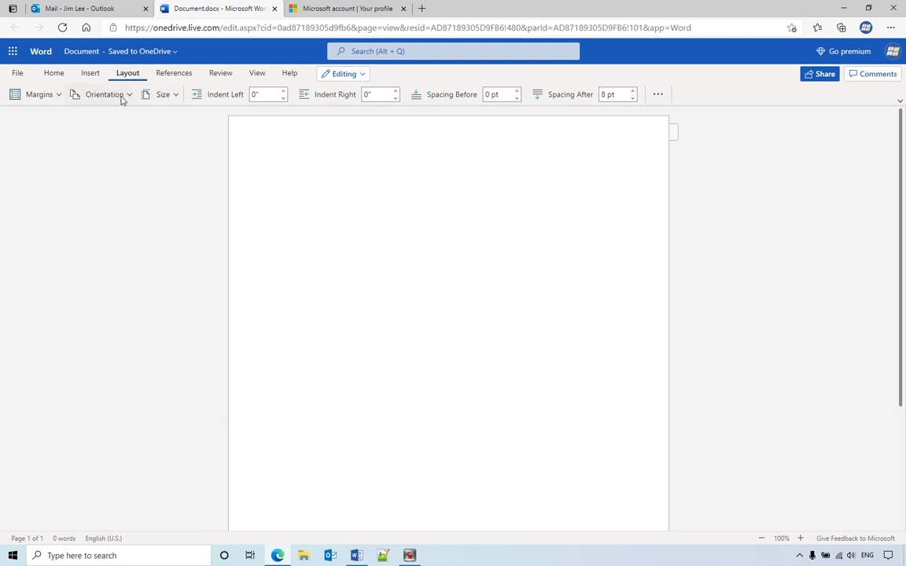
click(54, 94)
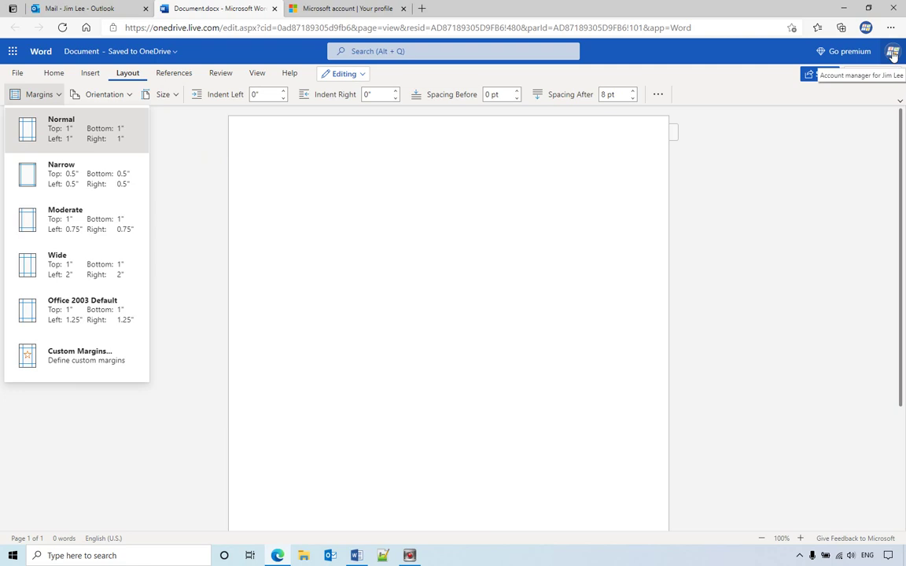
Step: Go to the account's profile info and select Canada as the country/region
click(893, 53)
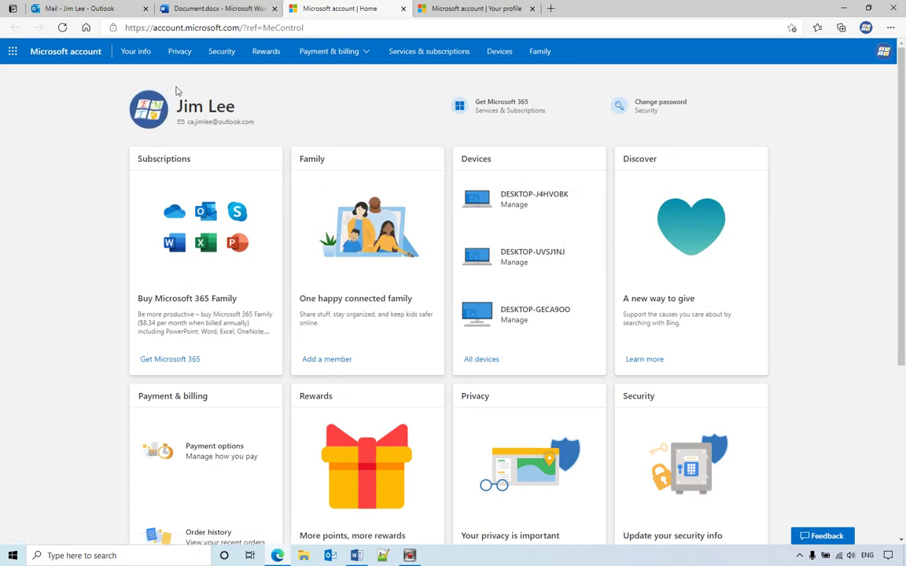
click(135, 52)
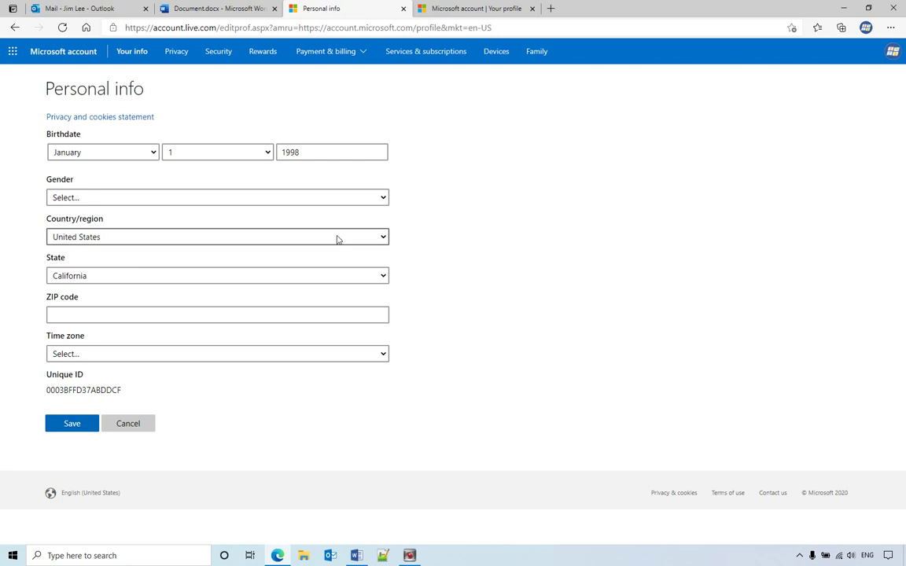
click(245, 245)
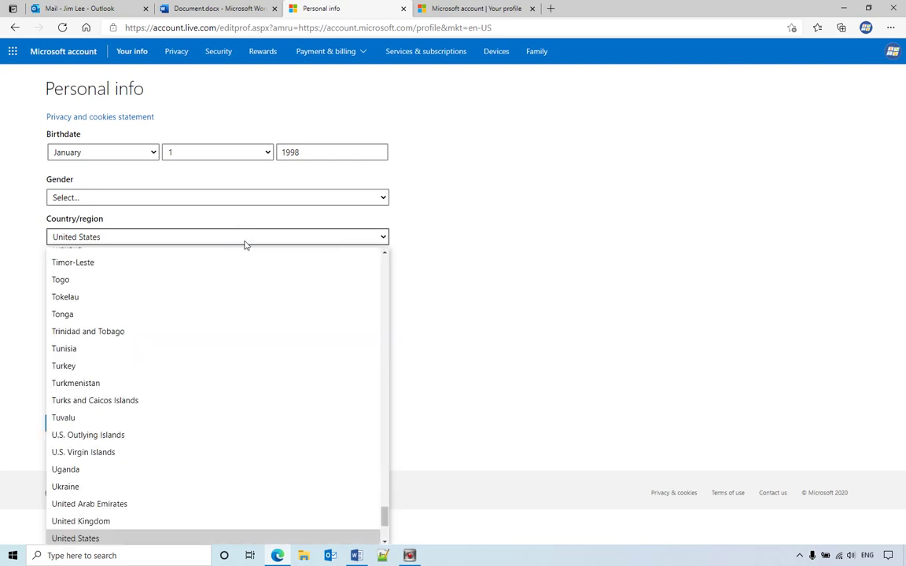
scroll(237, 313, up, 1)
scroll(355, 433, up, 4)
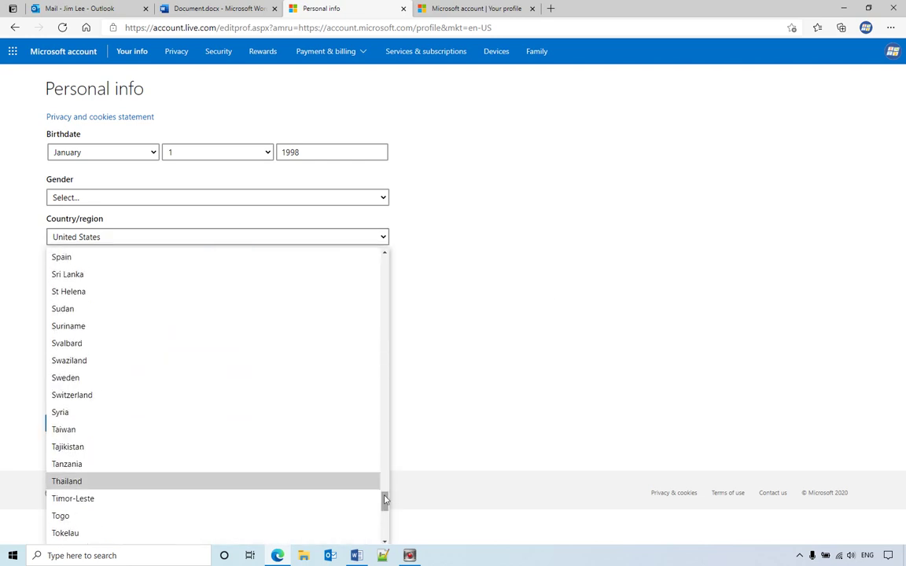
drag(384, 500, 373, 298)
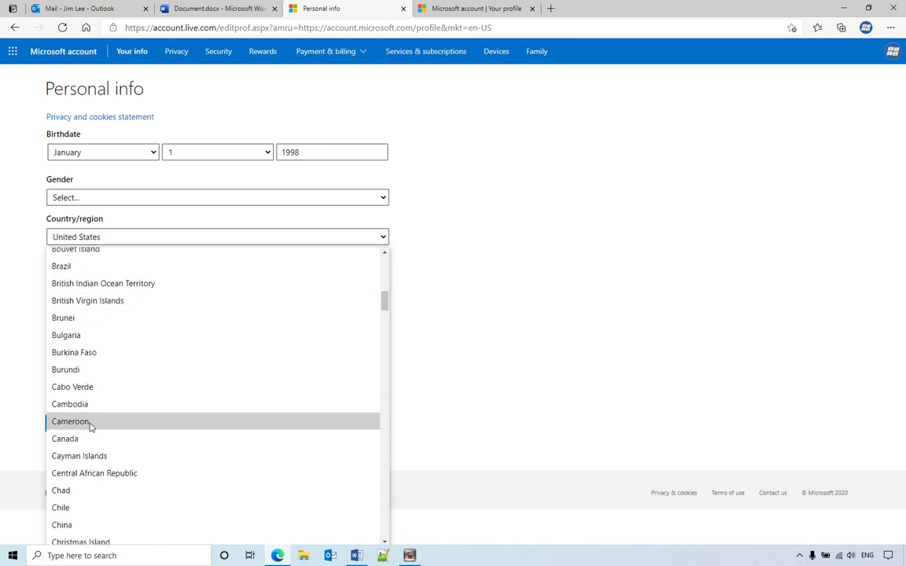
click(67, 438)
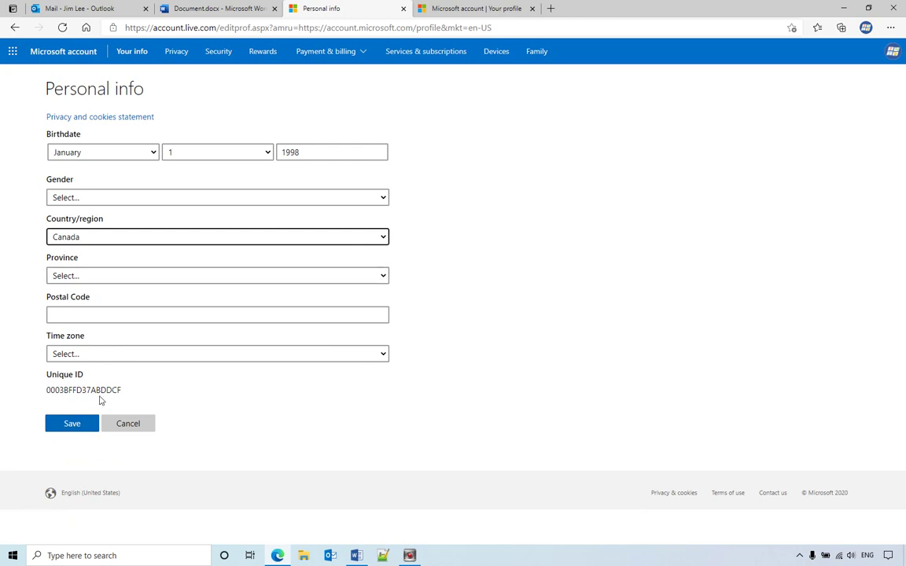
Step: Choose Ontario as the province and save the profile information
click(74, 424)
click(213, 279)
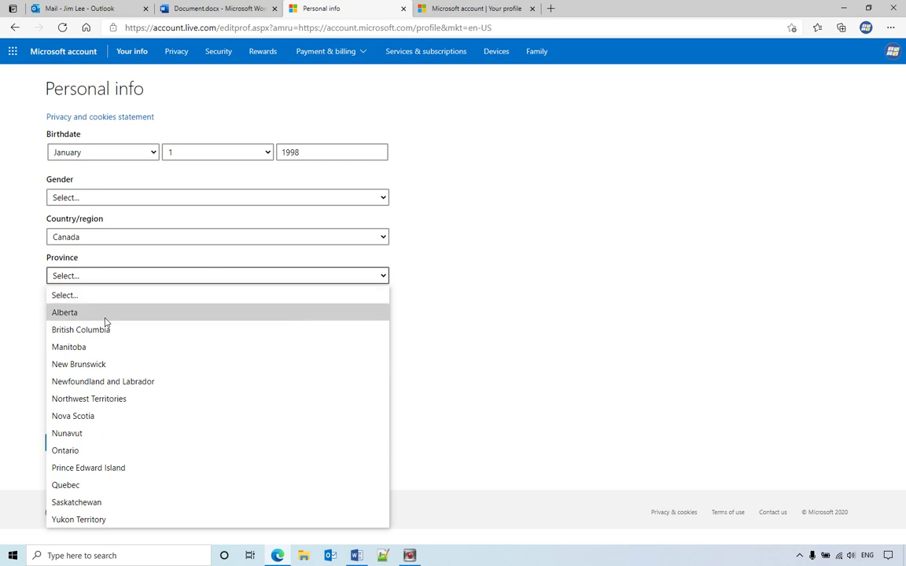
click(65, 450)
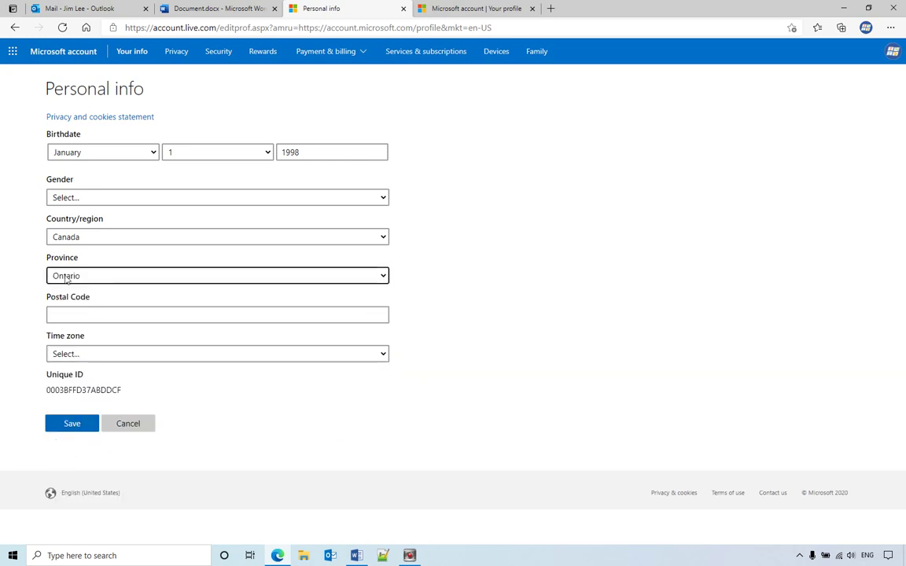
click(85, 425)
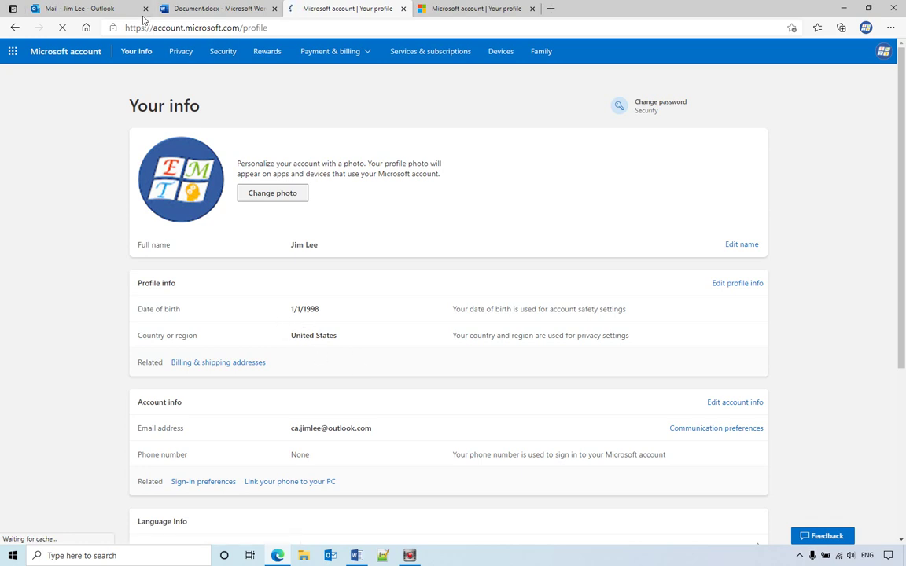
Step: Return to Document.docx, view the Margins presets, and reload the Word for the web page
click(214, 8)
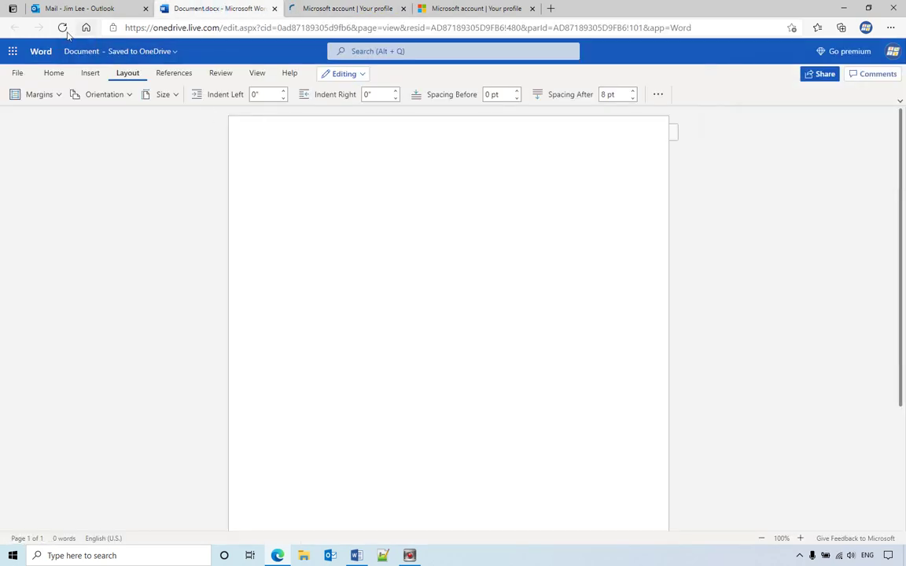
click(44, 95)
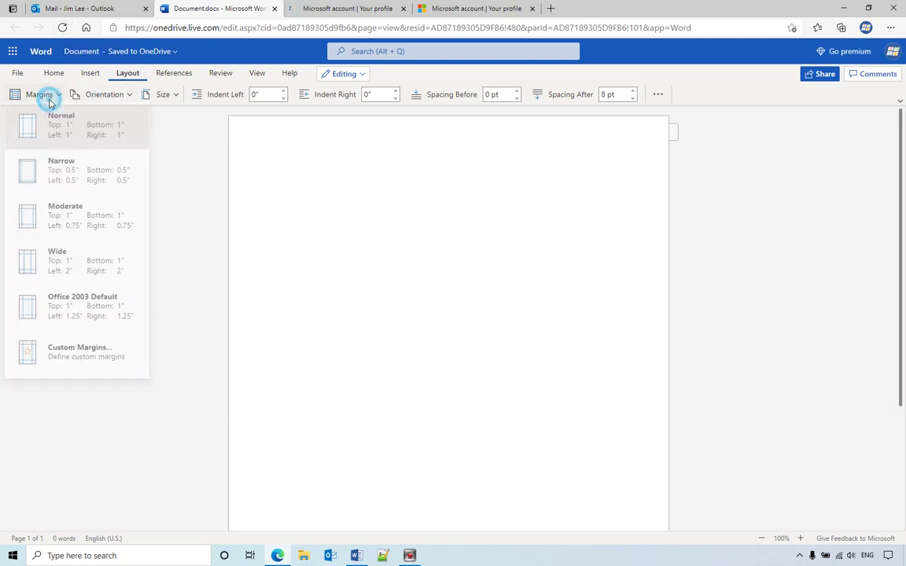
click(65, 33)
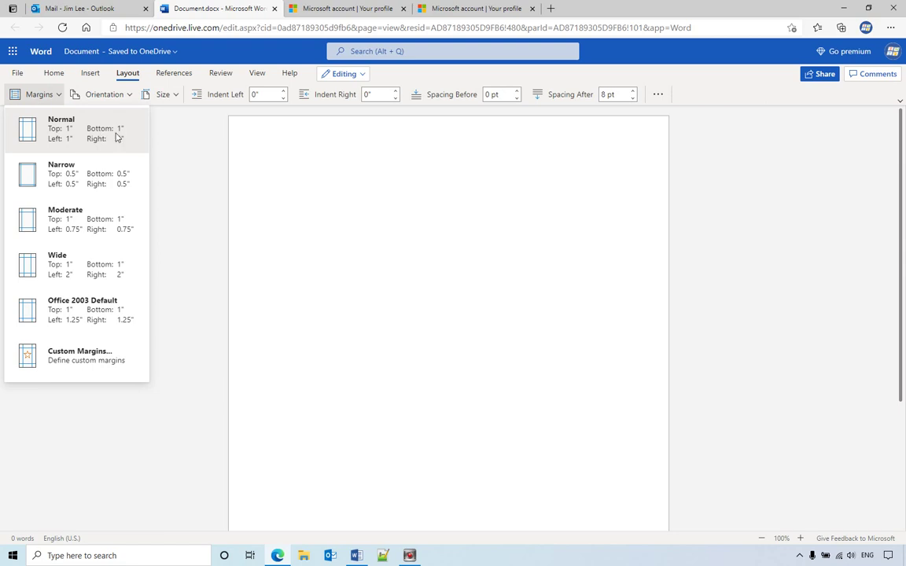
Step: Reload the account profile, re-save the profile info showing Canada, then return to Document.docx
click(317, 14)
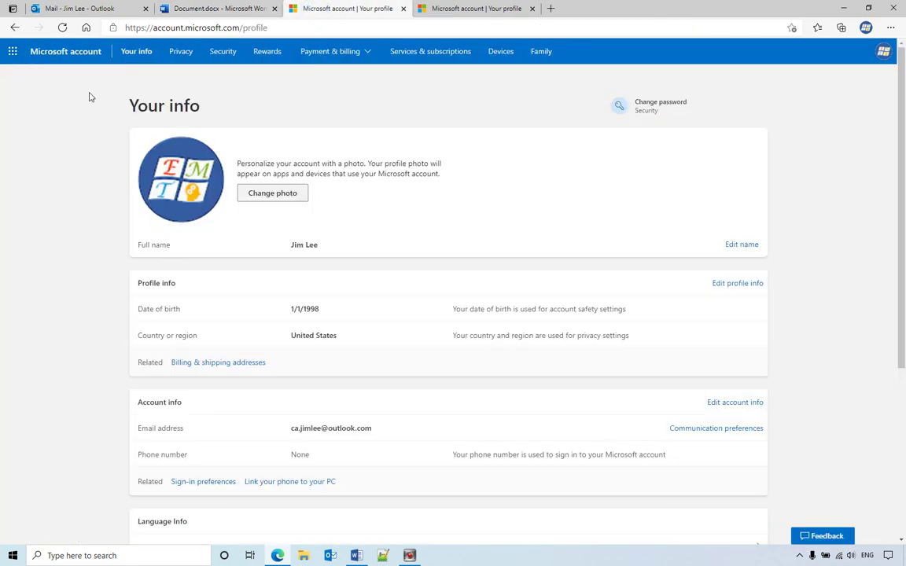
click(62, 27)
click(738, 283)
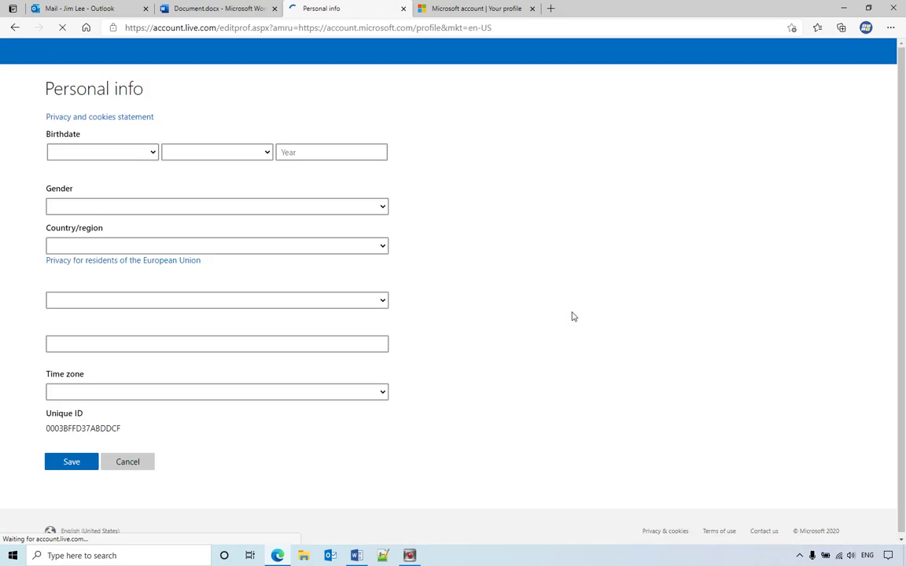
click(74, 422)
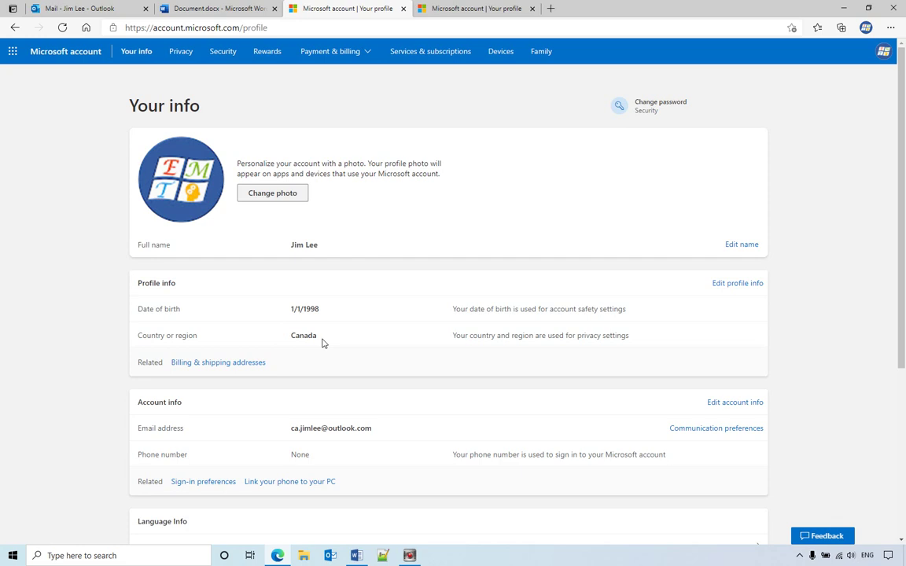
click(181, 11)
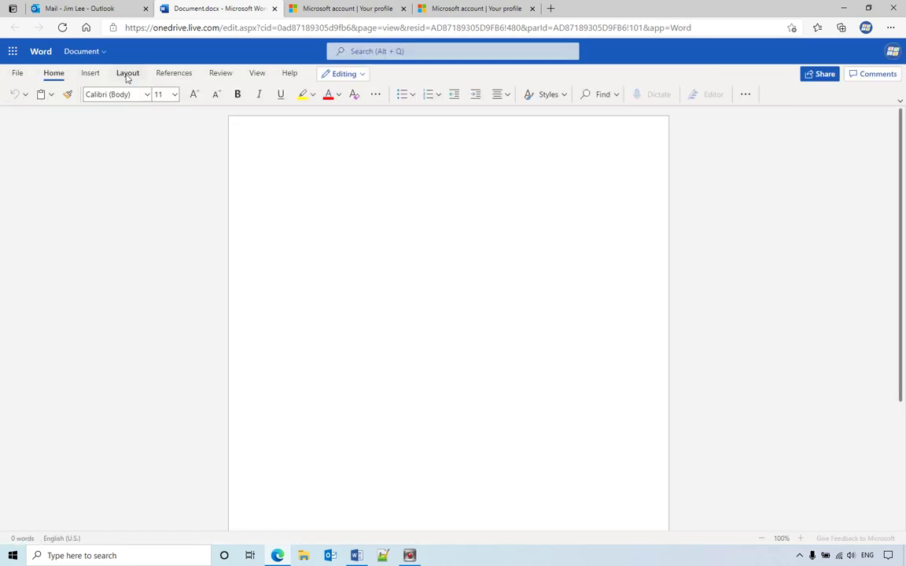
Step: Open Layout > Margins, see Normal still at 1", and close the presets list
click(127, 74)
click(52, 95)
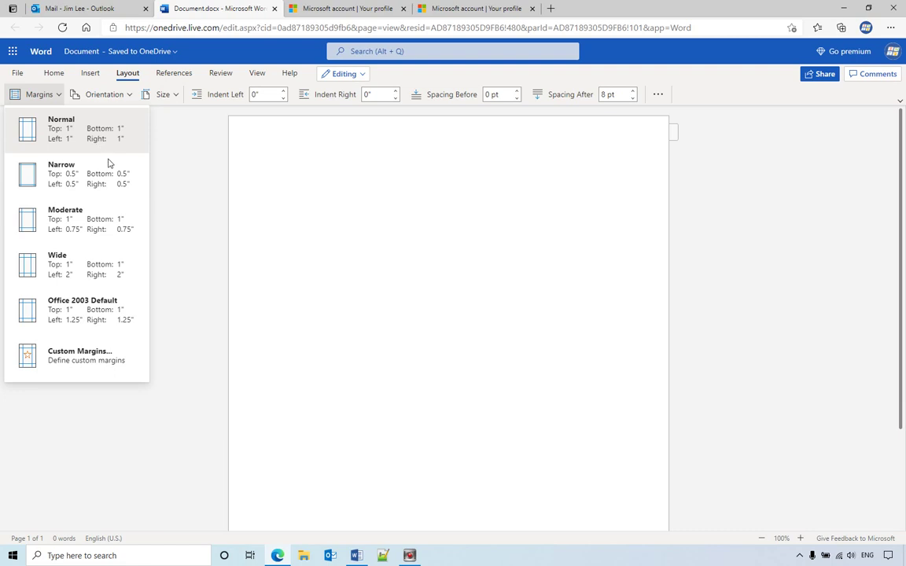
click(166, 231)
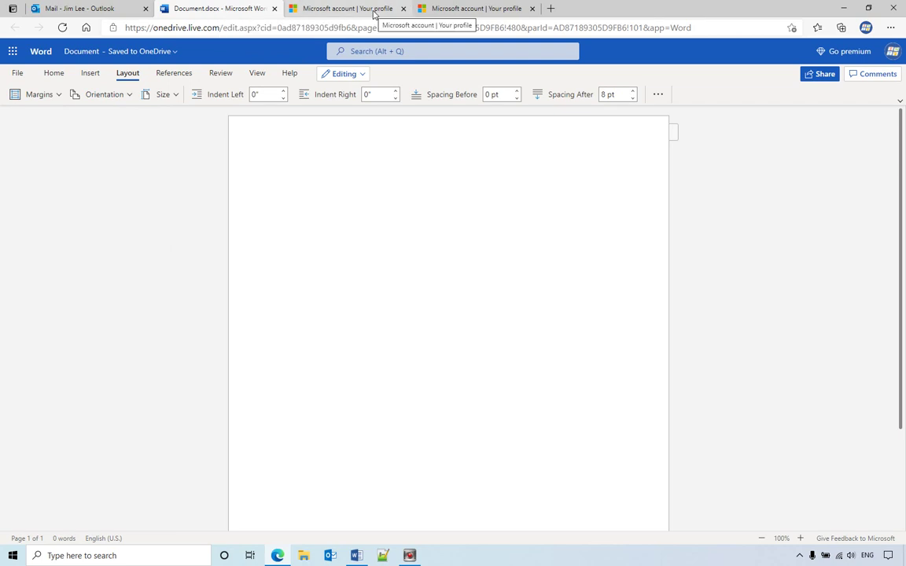
Step: Sign out of the Microsoft account and sign back in via outlook.com with the saved credentials
click(893, 52)
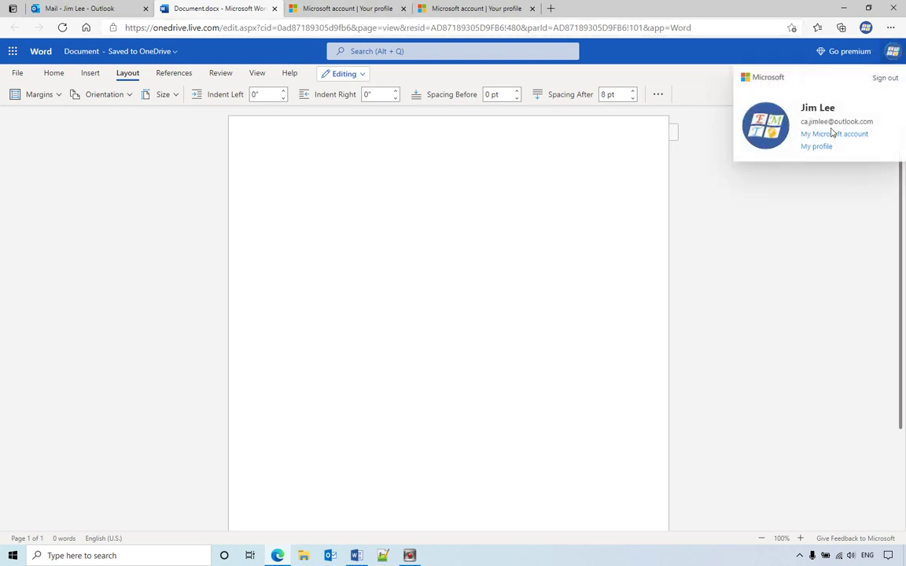
click(884, 79)
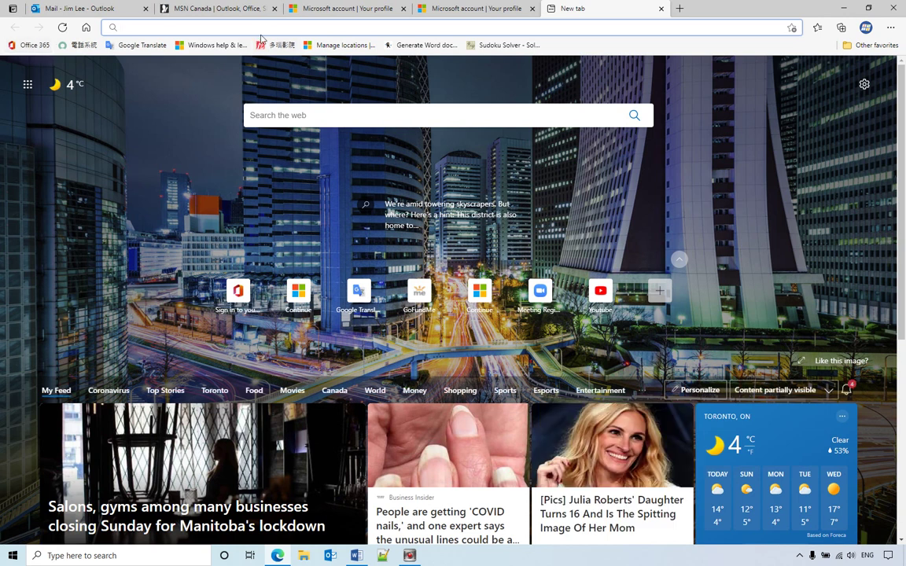
text(outlook.com)
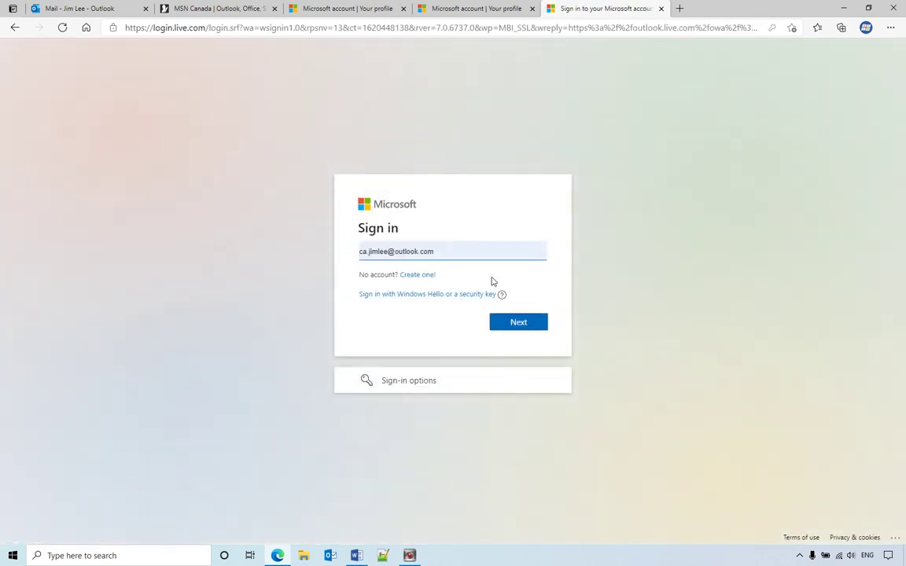
click(518, 322)
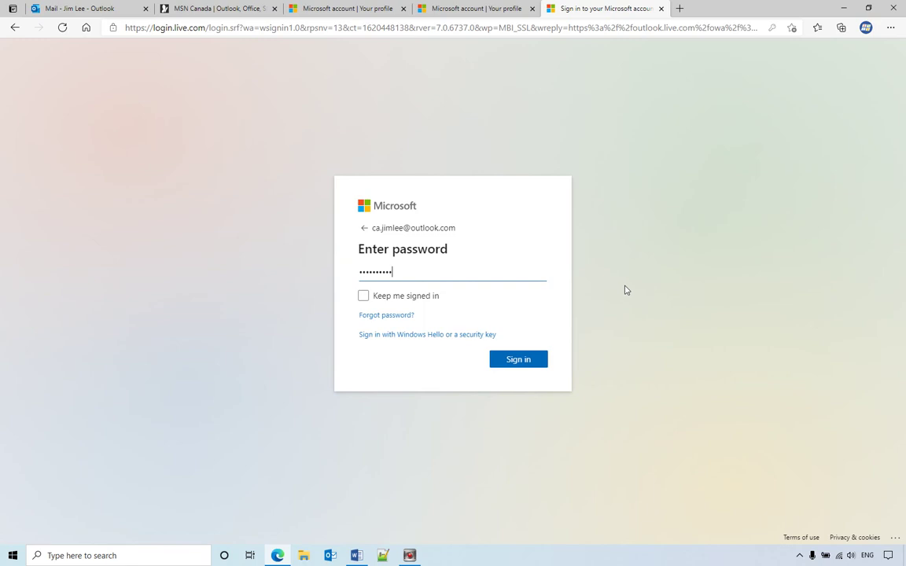
click(538, 359)
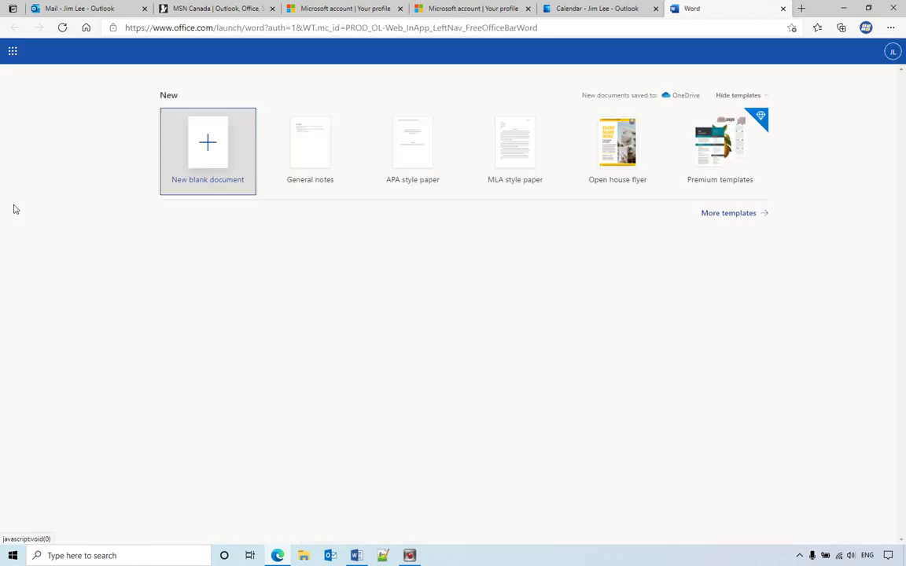
Step: Create a new blank document and confirm its Margins presets read centimeters, Normal 2.54 cm
click(219, 162)
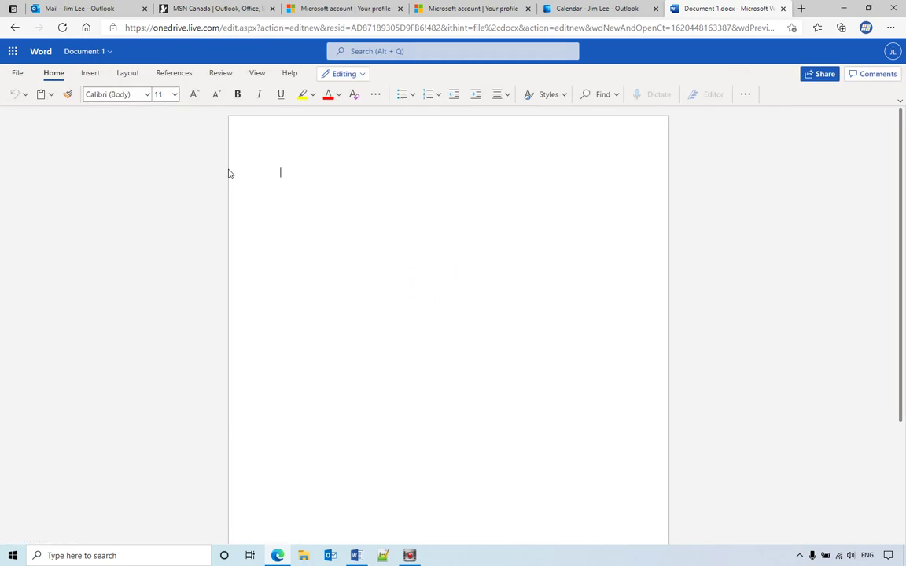
click(126, 73)
click(54, 95)
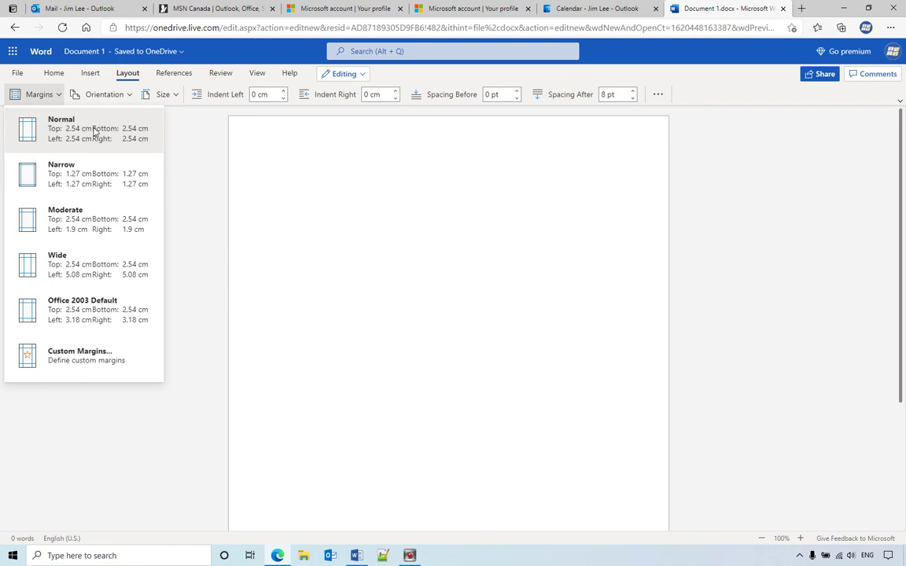
key(super+h)
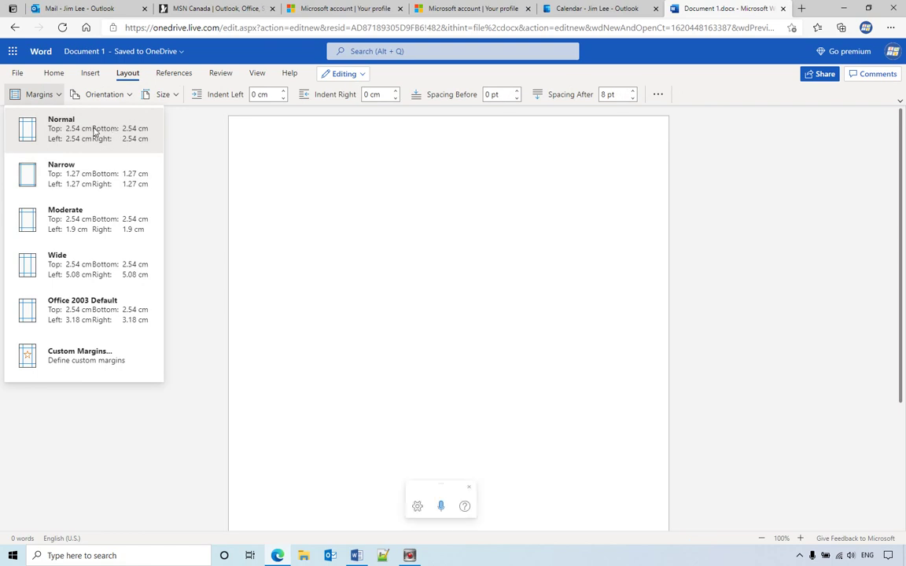